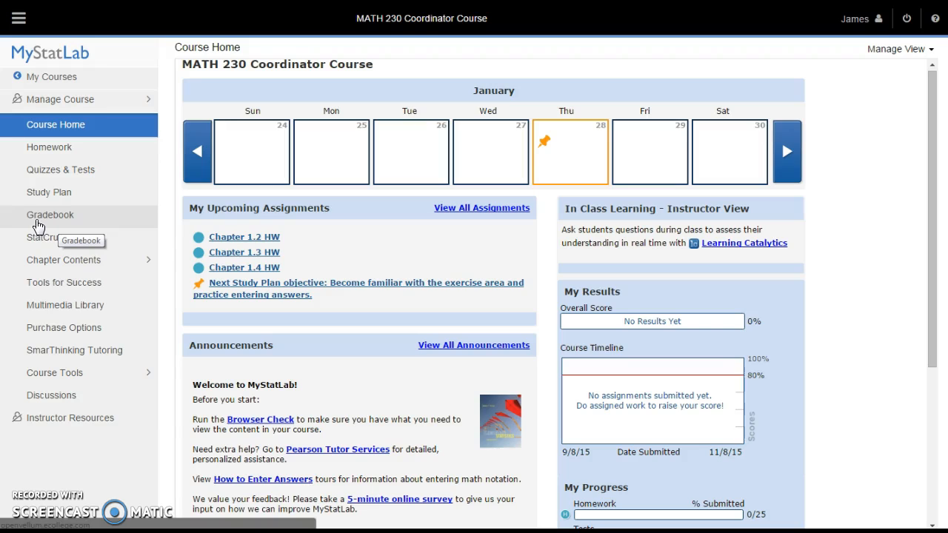
Step: Open the course's instructor Gradebook through Course Tools and bring up its Change Weights page
click(20, 419)
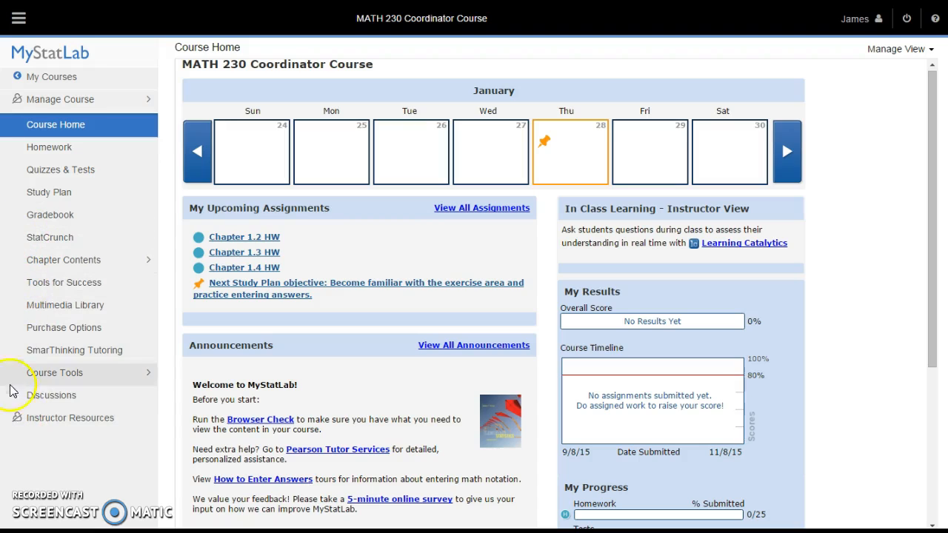
mouse_move(17, 423)
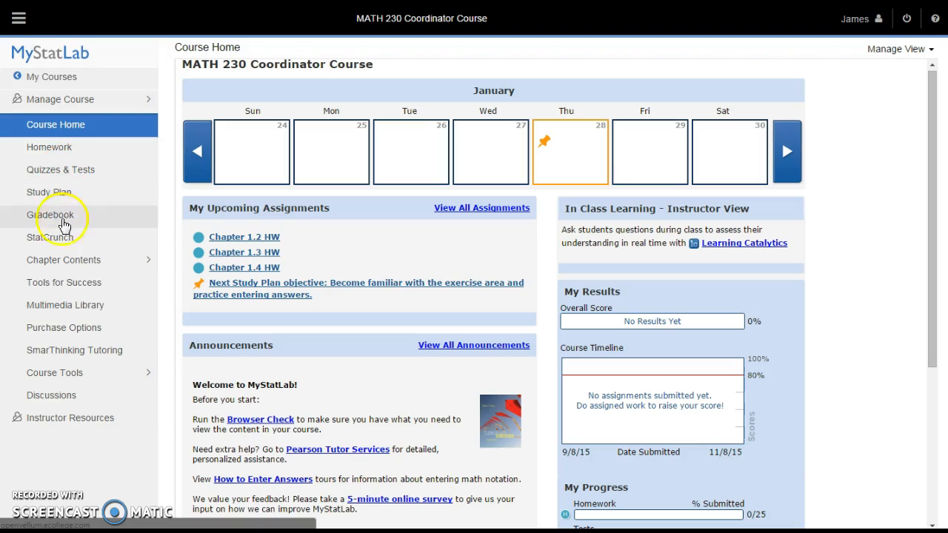
click(68, 379)
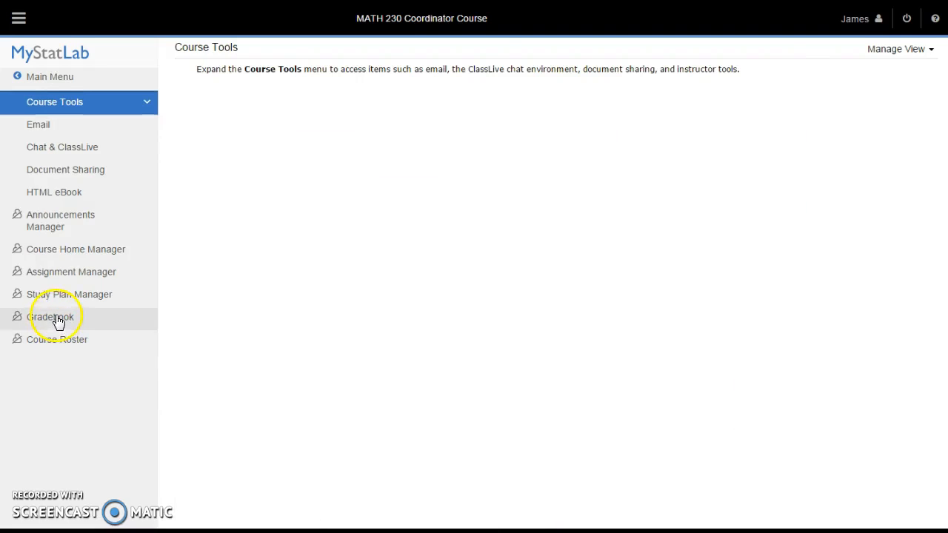
mouse_move(17, 324)
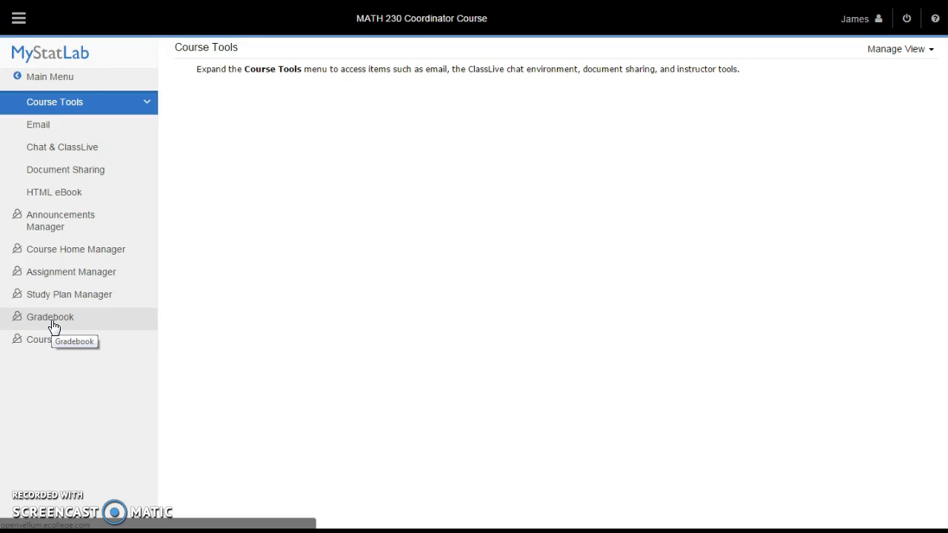
click(54, 327)
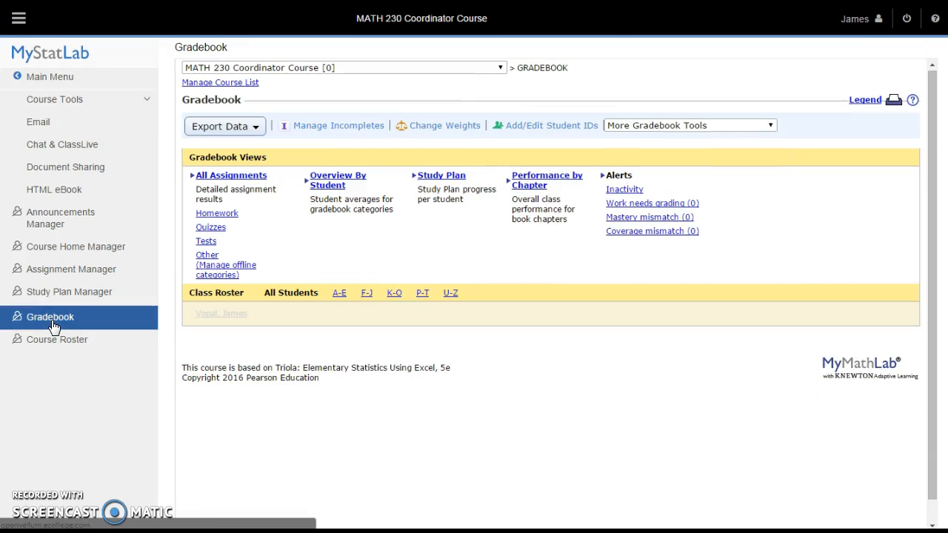
click(439, 130)
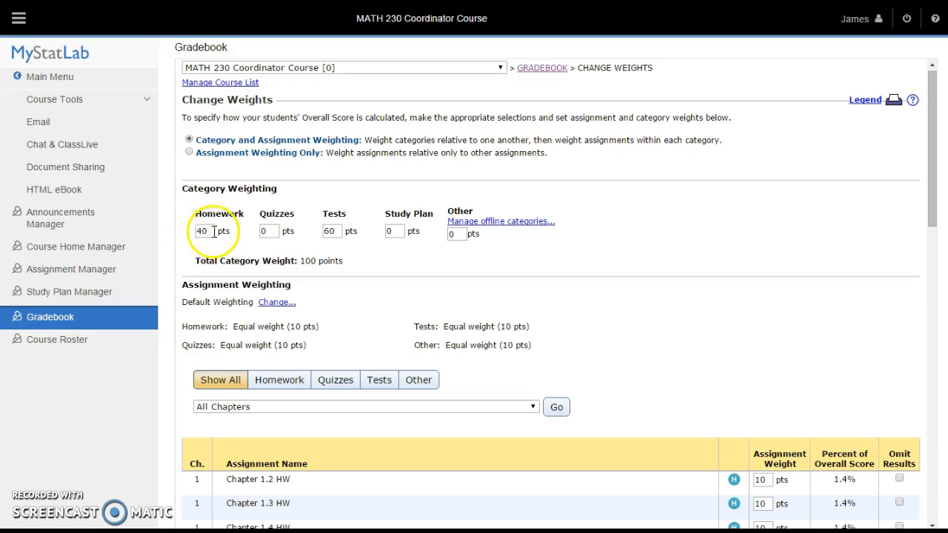
Step: Set the Homework and Quizzes category weights to 15 points each
drag(209, 231, 195, 233)
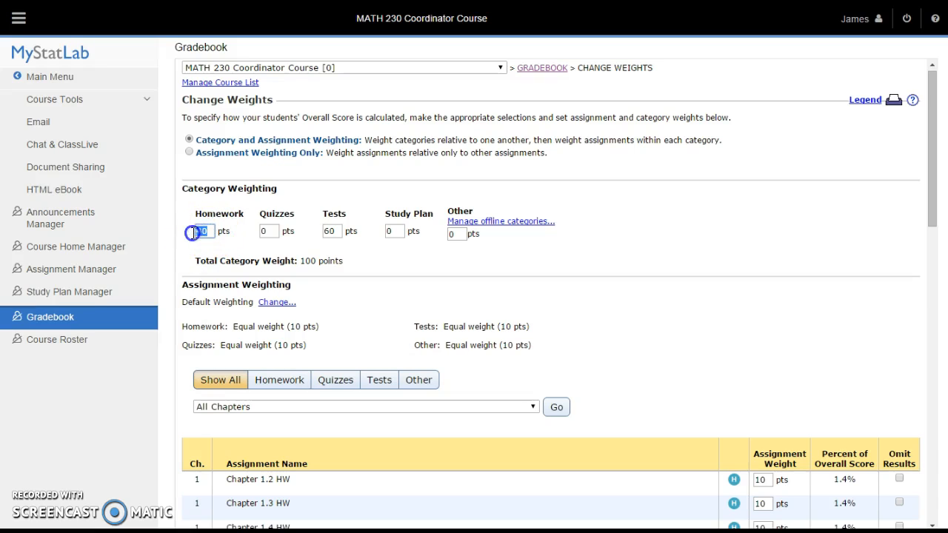
text(15)
drag(274, 232, 258, 232)
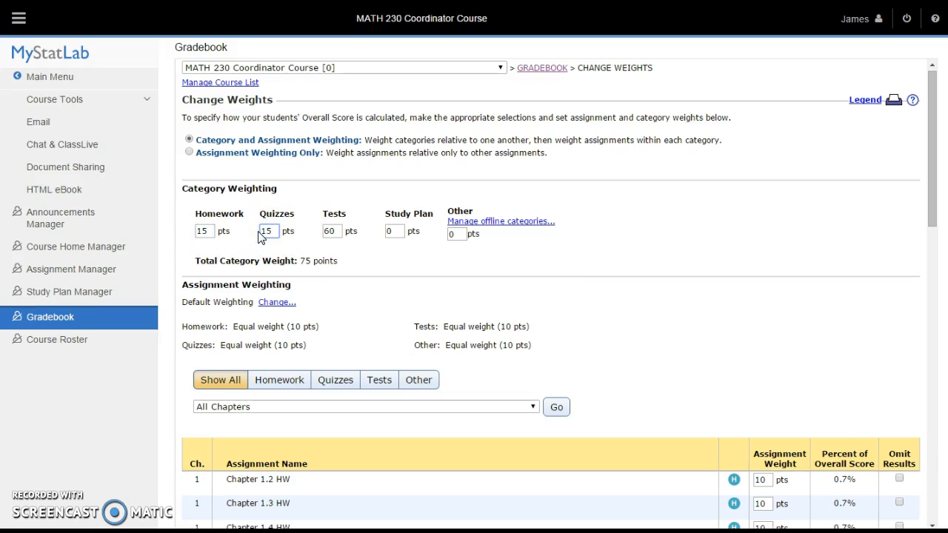
click(338, 232)
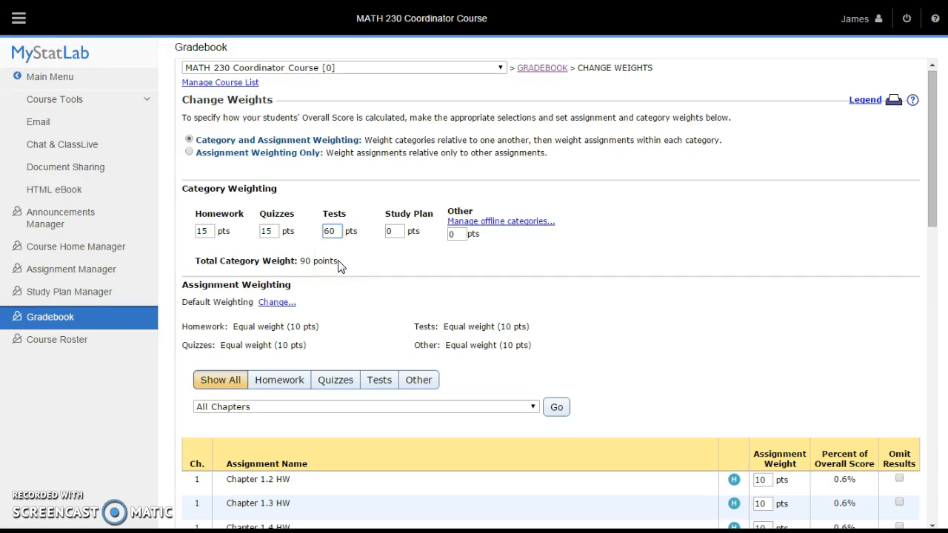
Step: Rename the single offline category to Participation with a weight of 10, save it, and reload the weights page
click(481, 222)
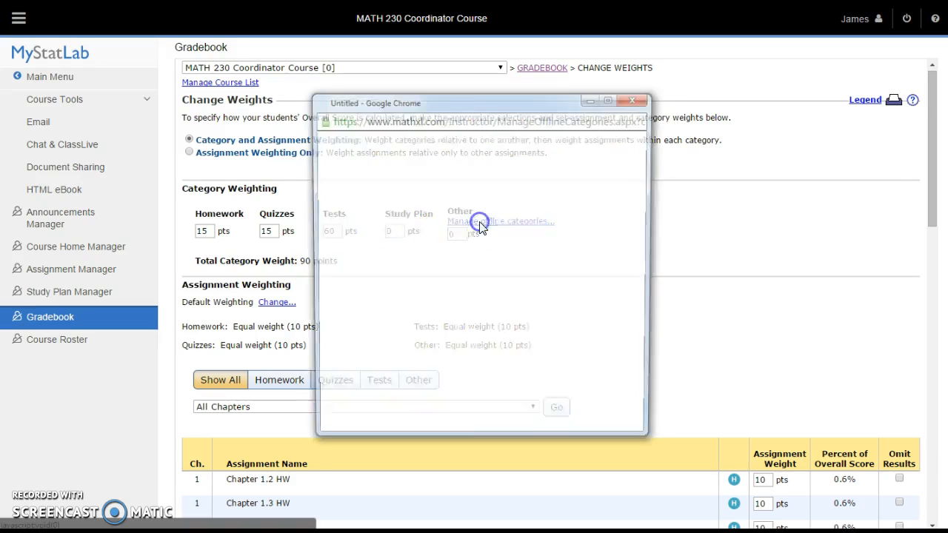
drag(372, 191, 326, 191)
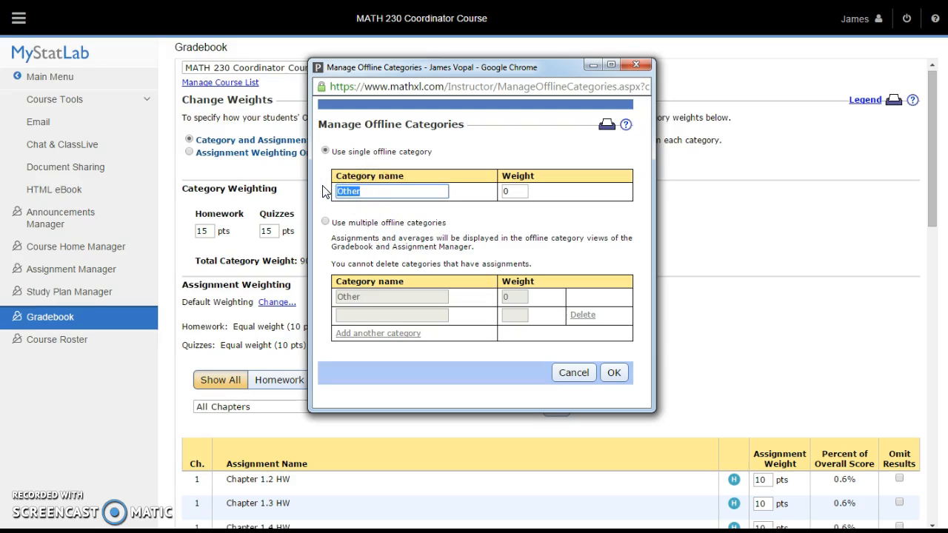
text(Part)
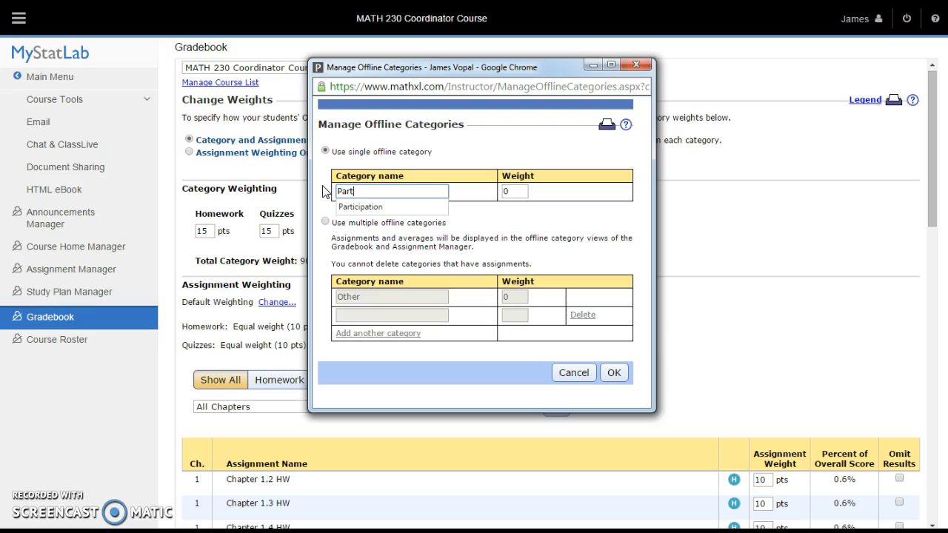
text(i)
click(362, 206)
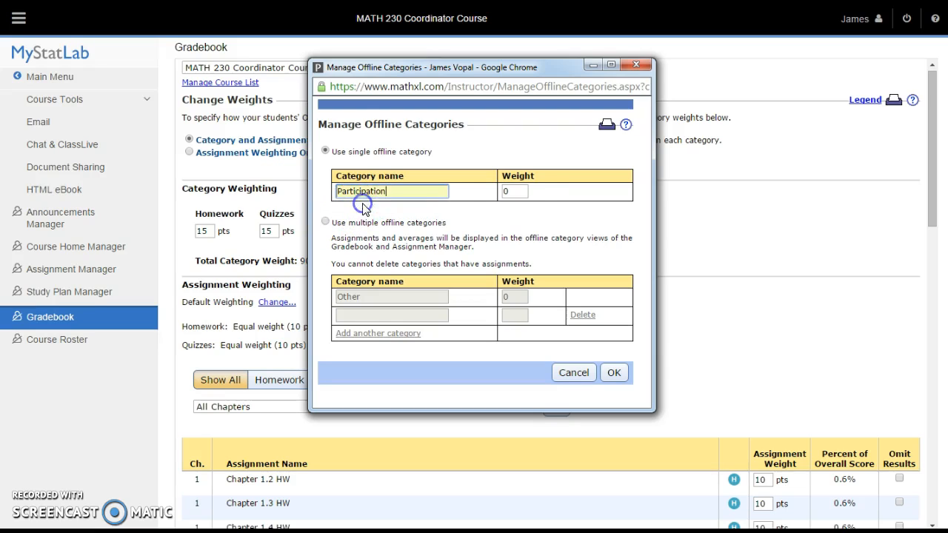
drag(522, 192, 500, 198)
text(10)
click(540, 224)
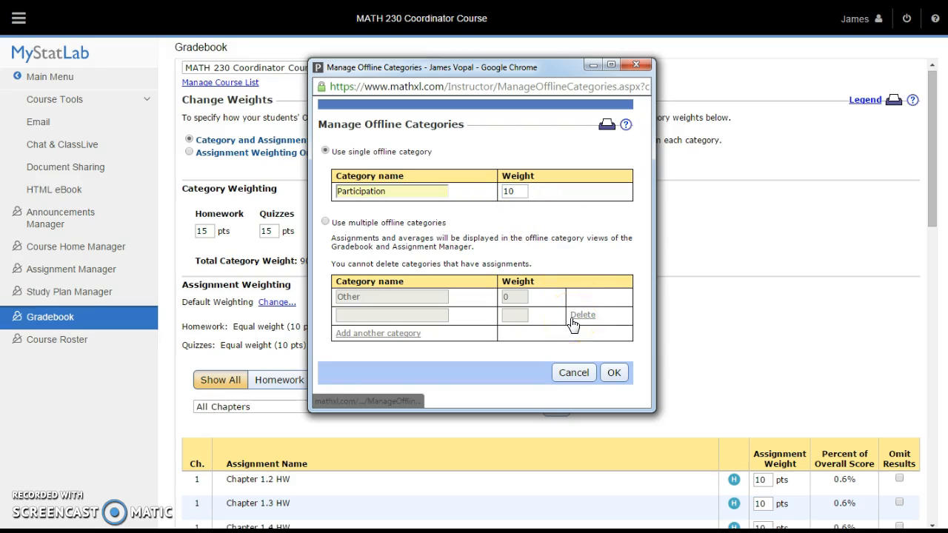
click(611, 376)
click(613, 376)
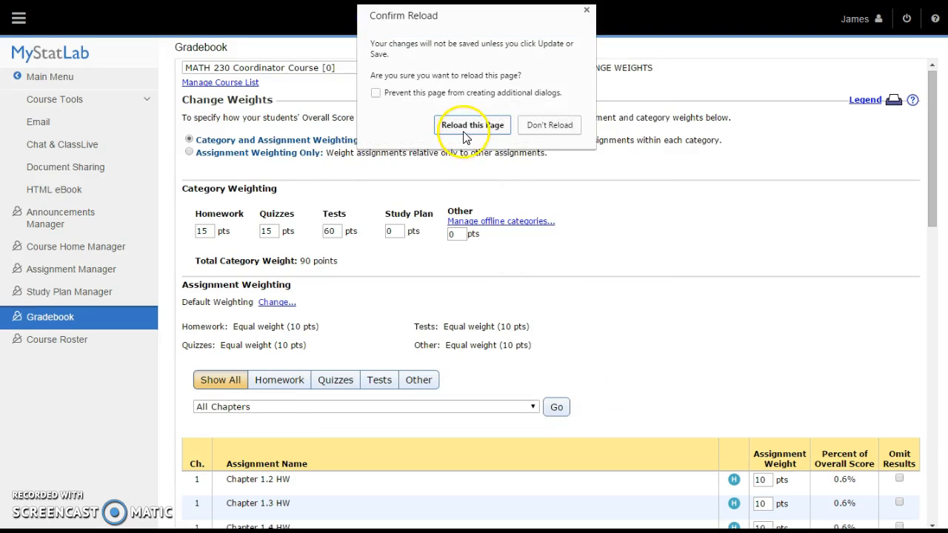
click(471, 132)
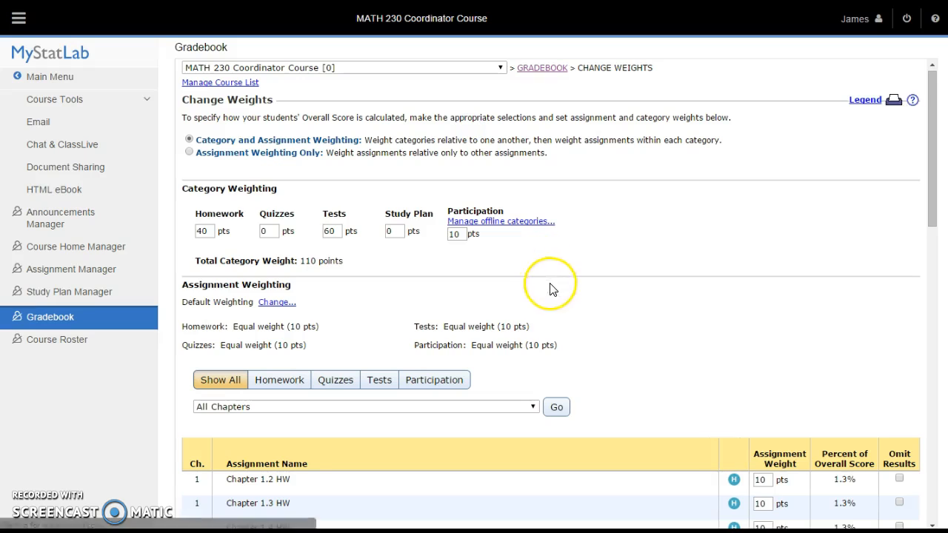
Step: Set the category weights to 60 points for Tests, 15 for Homework and 15 for Quizzes
drag(337, 232, 314, 237)
text(60)
drag(209, 231, 192, 235)
text(15)
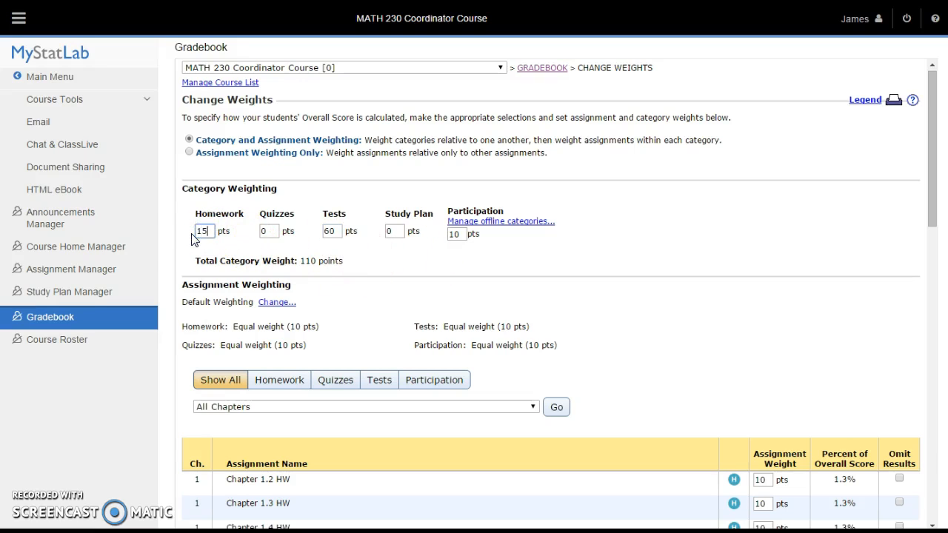
click(271, 234)
double_click(271, 234)
text(15)
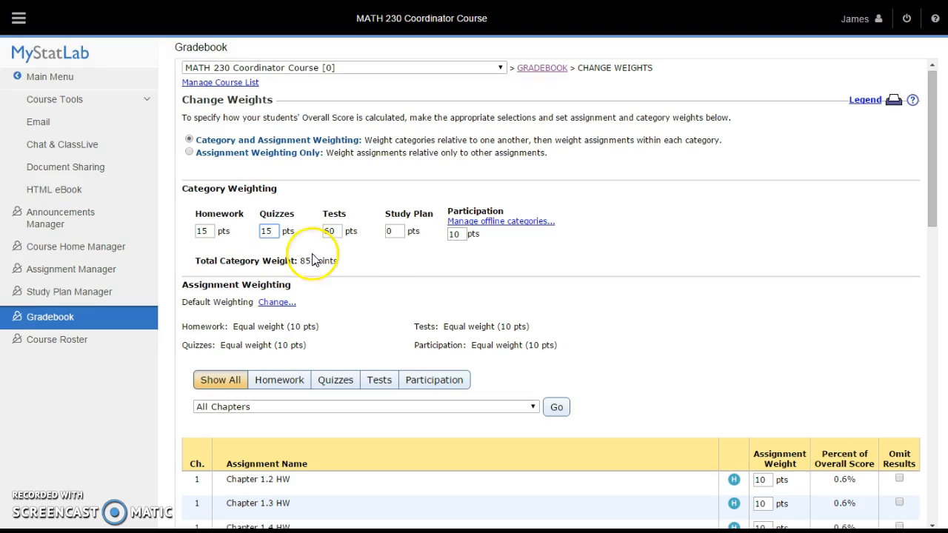
click(387, 261)
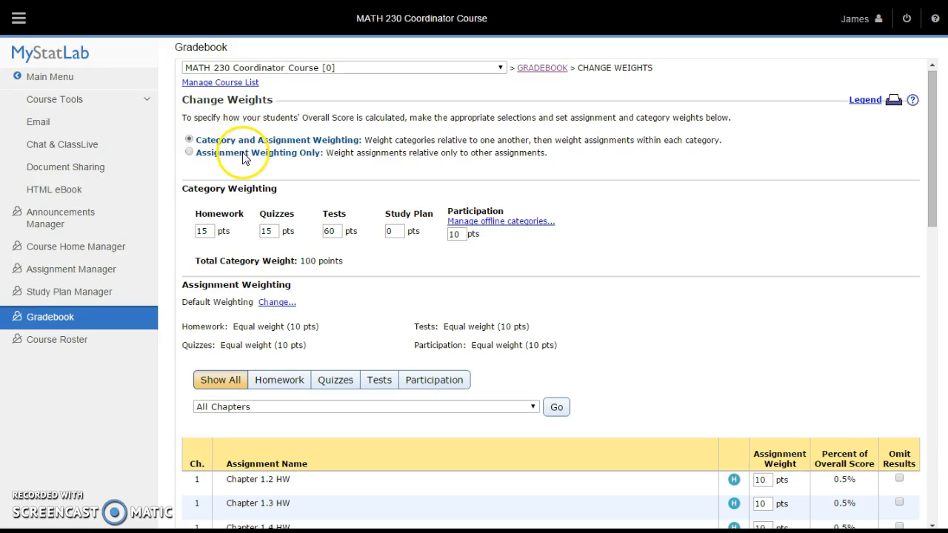
Step: Change the default Homework weighting to total assignment points and check the weights in the assignment list
click(274, 304)
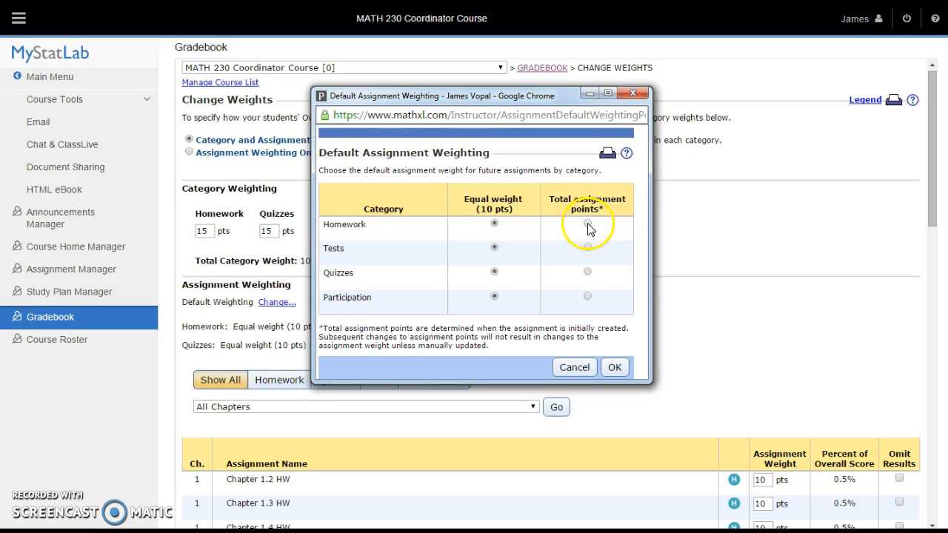
click(614, 366)
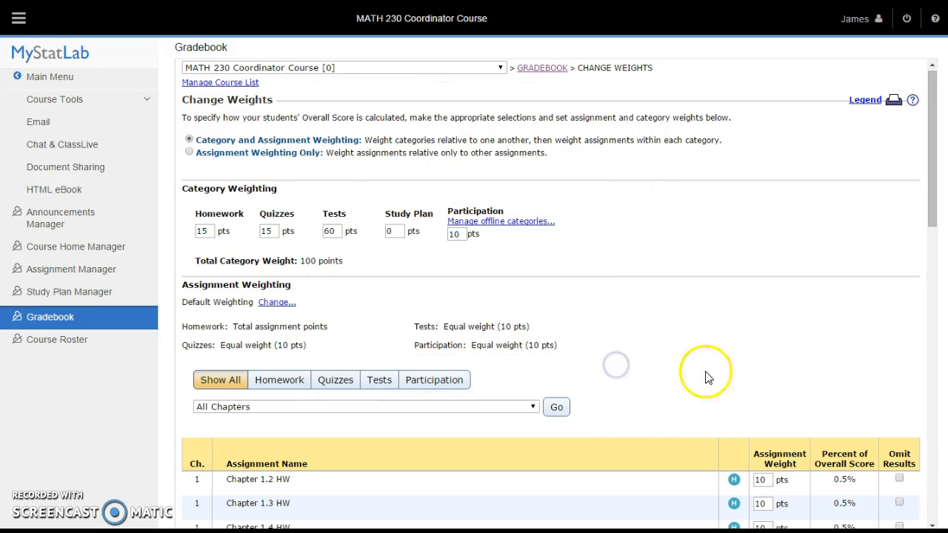
scroll(867, 353, down, 4)
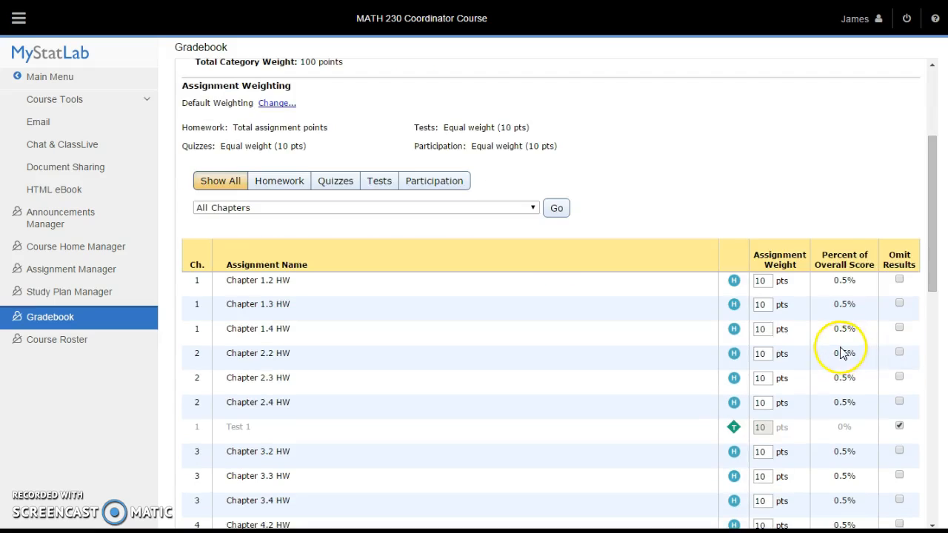
scroll(838, 352, down, 1)
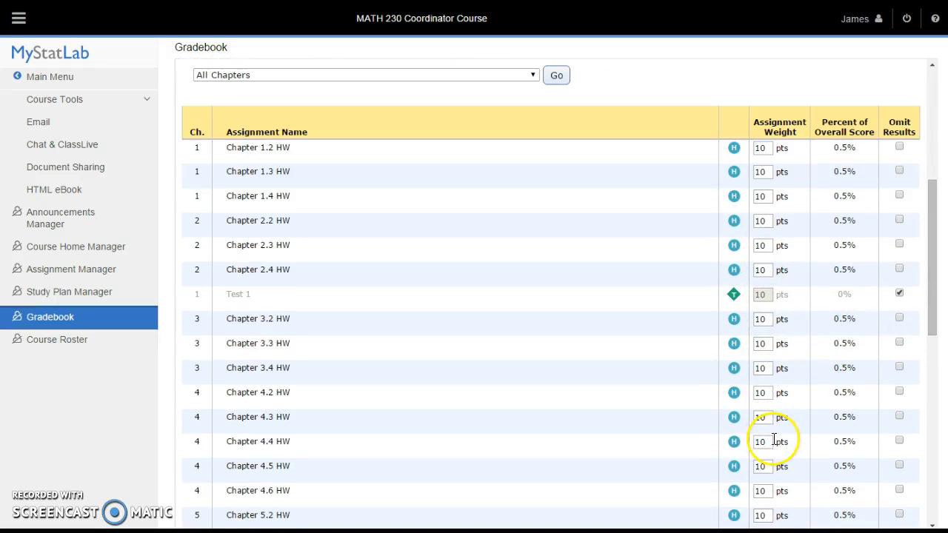
scroll(774, 439, down, 3)
scroll(774, 439, down, 1)
scroll(772, 439, up, 8)
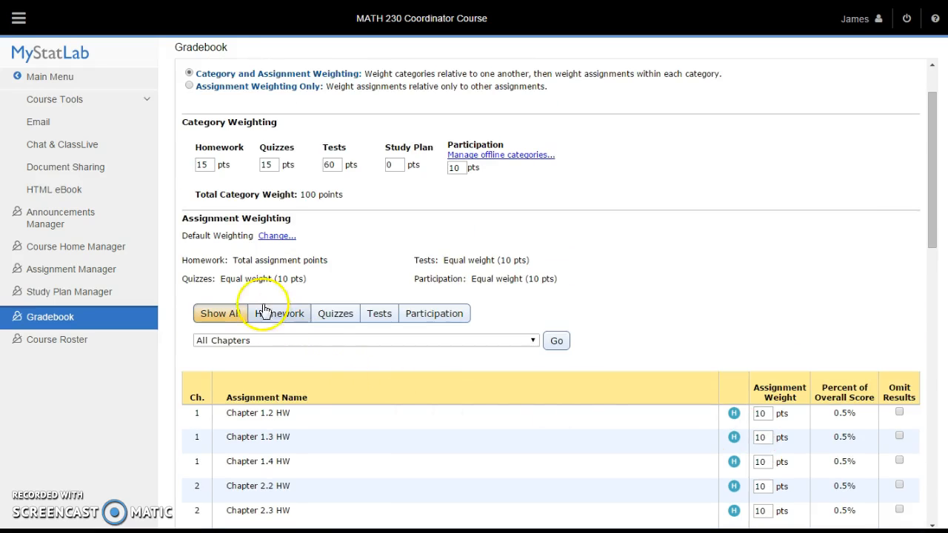
Step: Return the default Homework weighting to equal weight (10 pts)
click(273, 236)
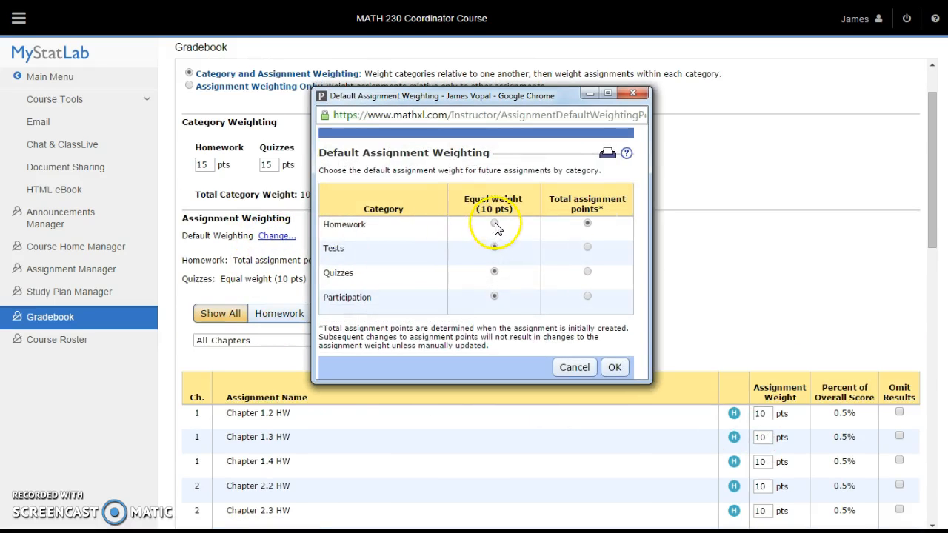
click(613, 368)
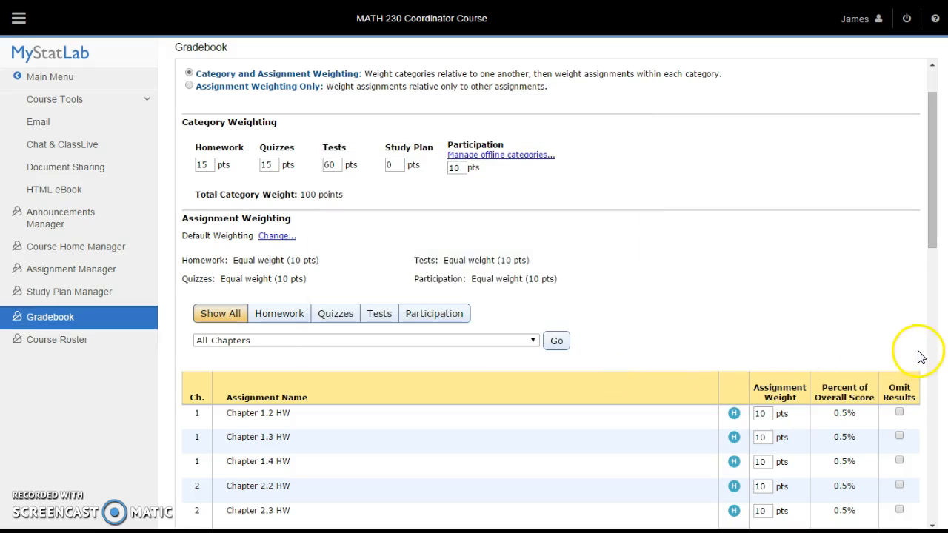
Step: Set the assignment weight of Test 4 to 20 points
scroll(900, 356, down, 3)
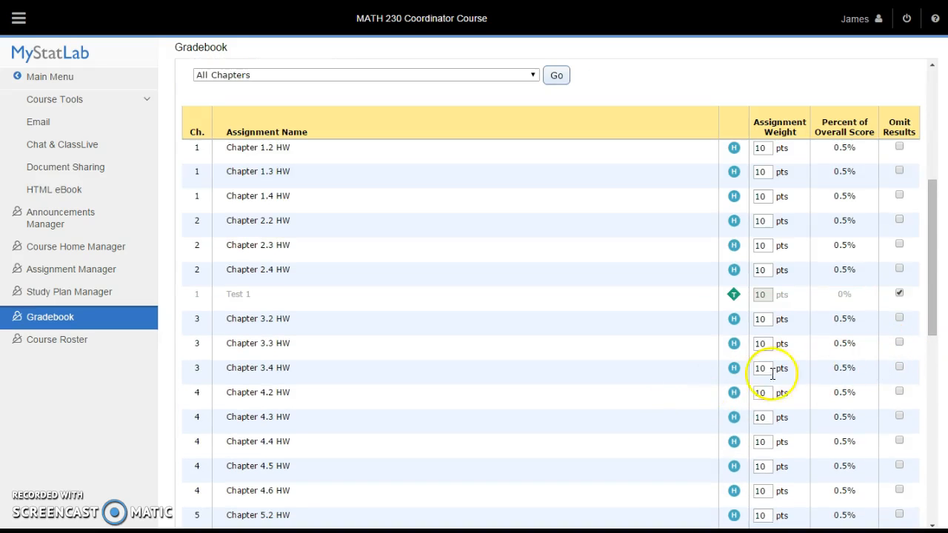
scroll(792, 360, down, 8)
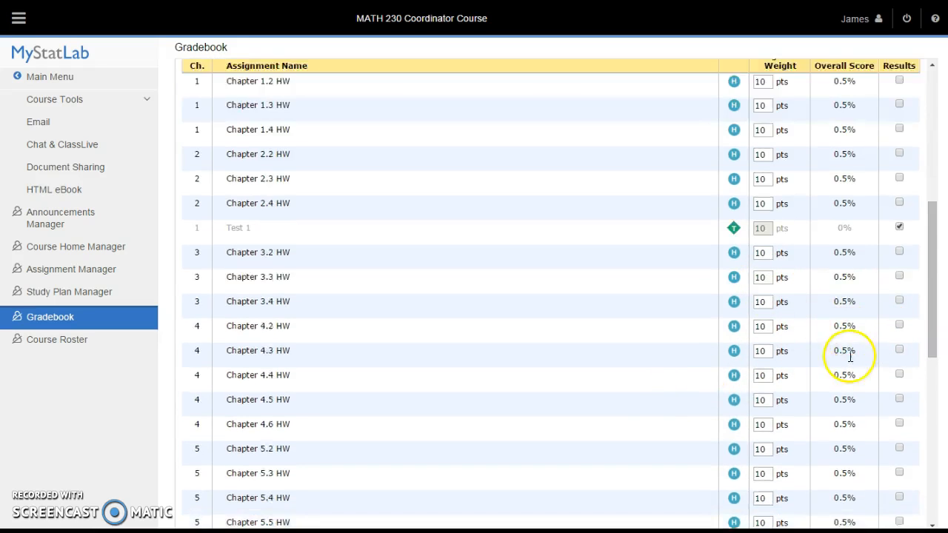
click(762, 424)
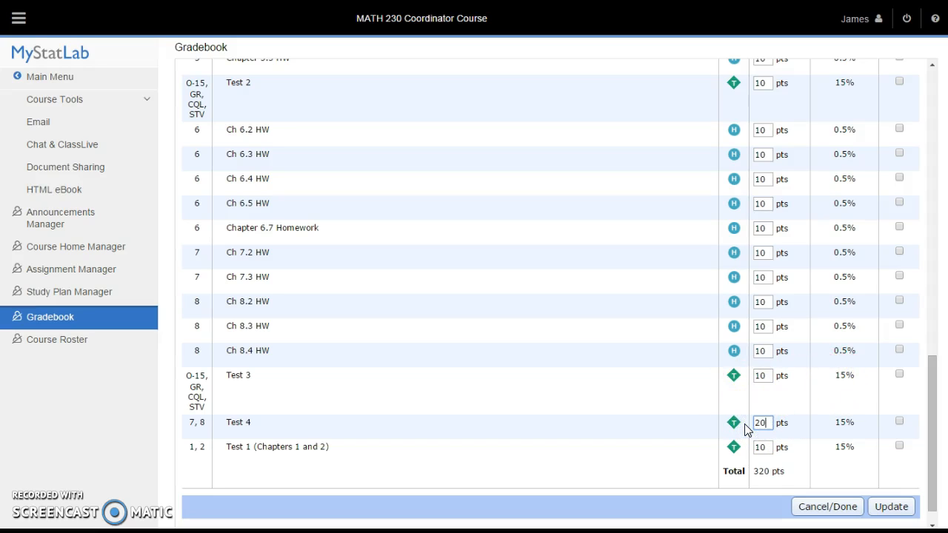
click(557, 286)
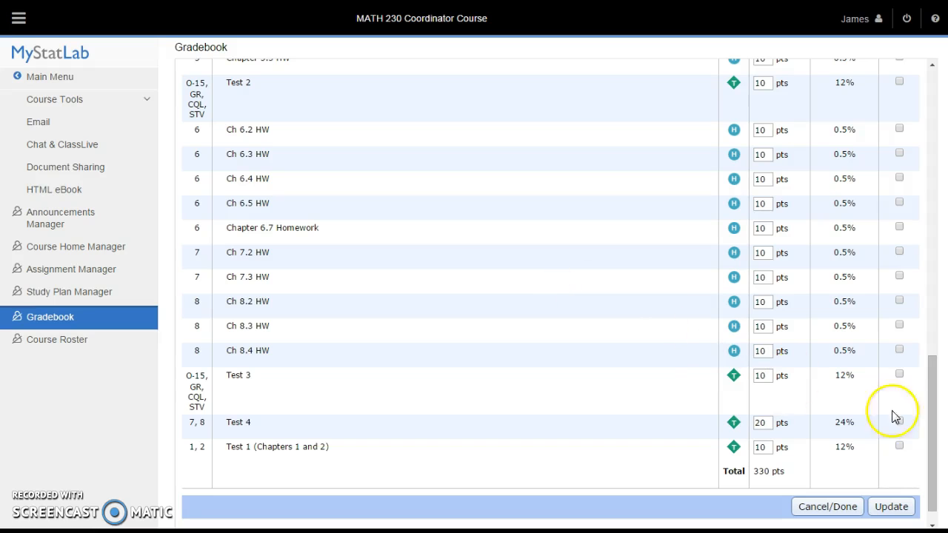
Step: Review each assignment's weight and percent of overall score together with the category weights
scroll(851, 385, up, 7)
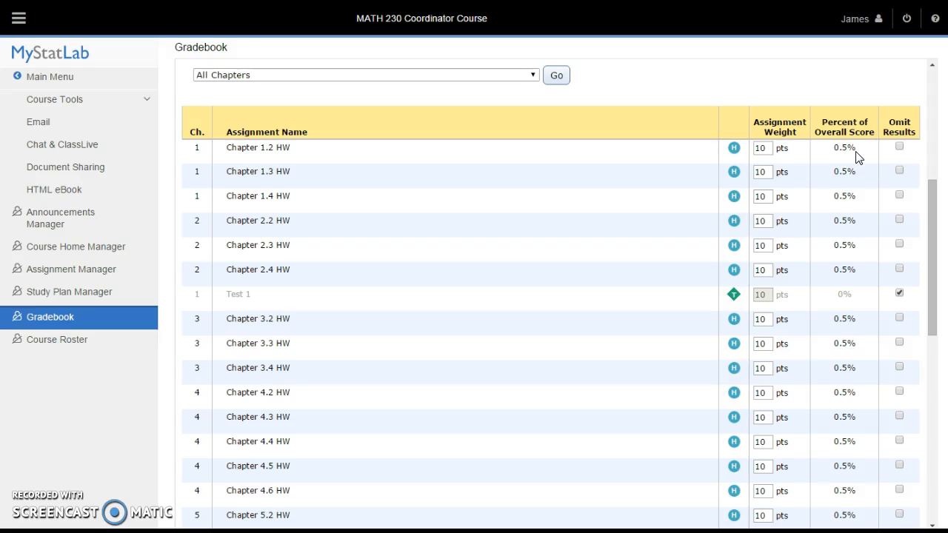
scroll(856, 157, down, 5)
scroll(856, 157, down, 2)
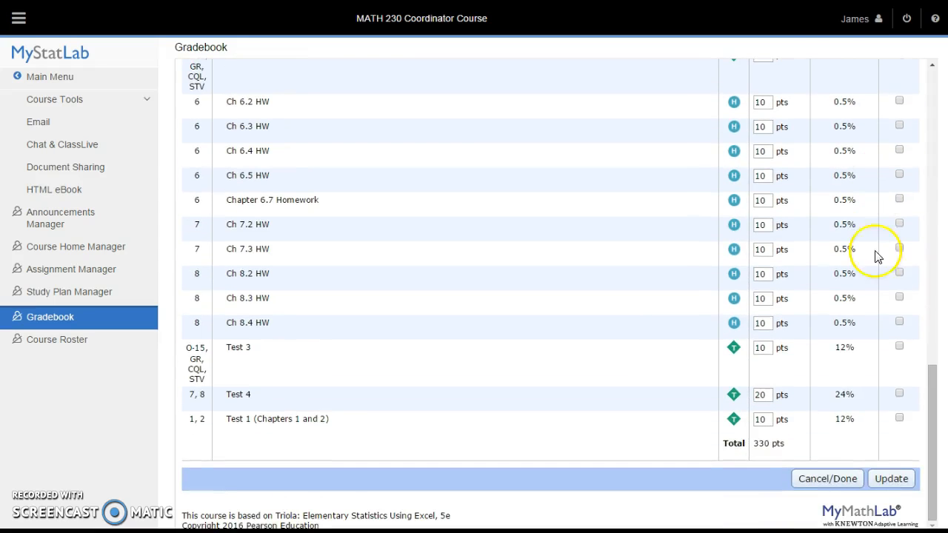
scroll(835, 367, up, 8)
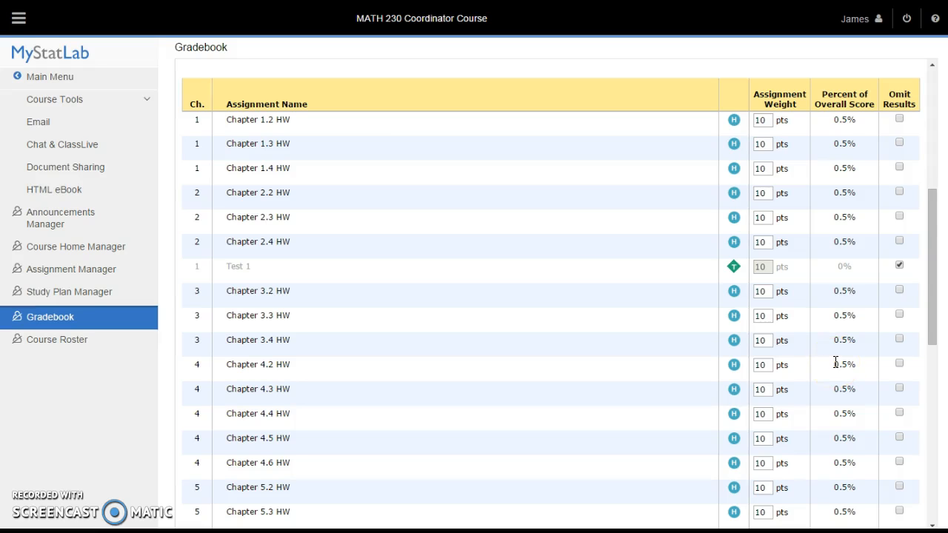
scroll(835, 362, up, 5)
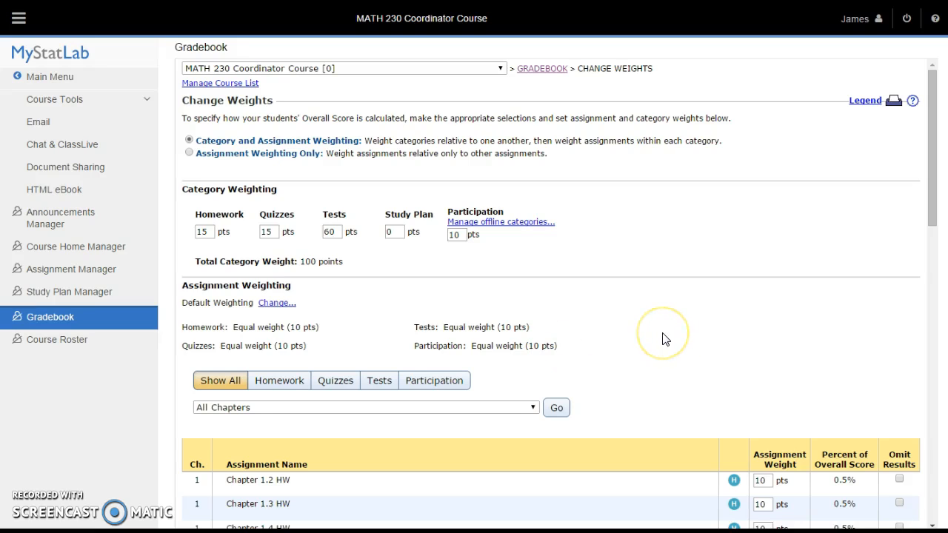
drag(931, 142, 923, 290)
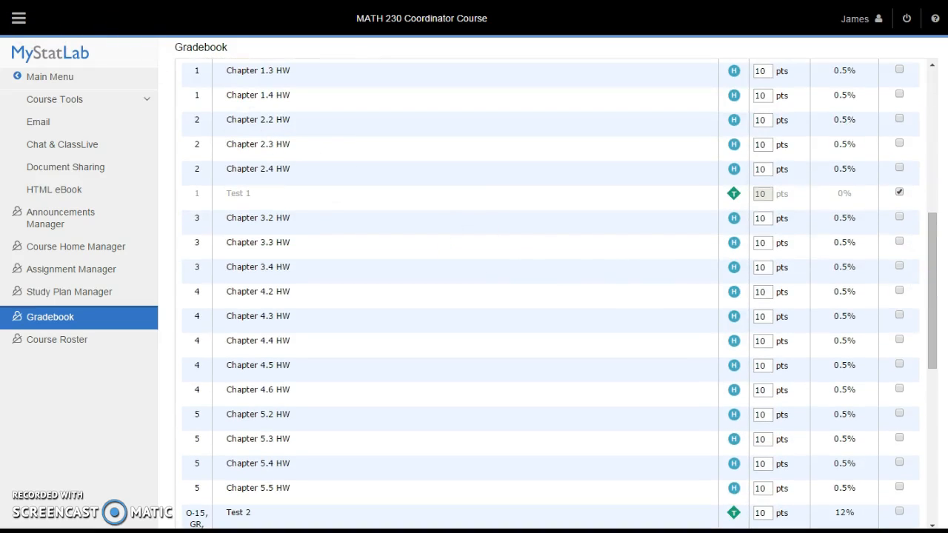